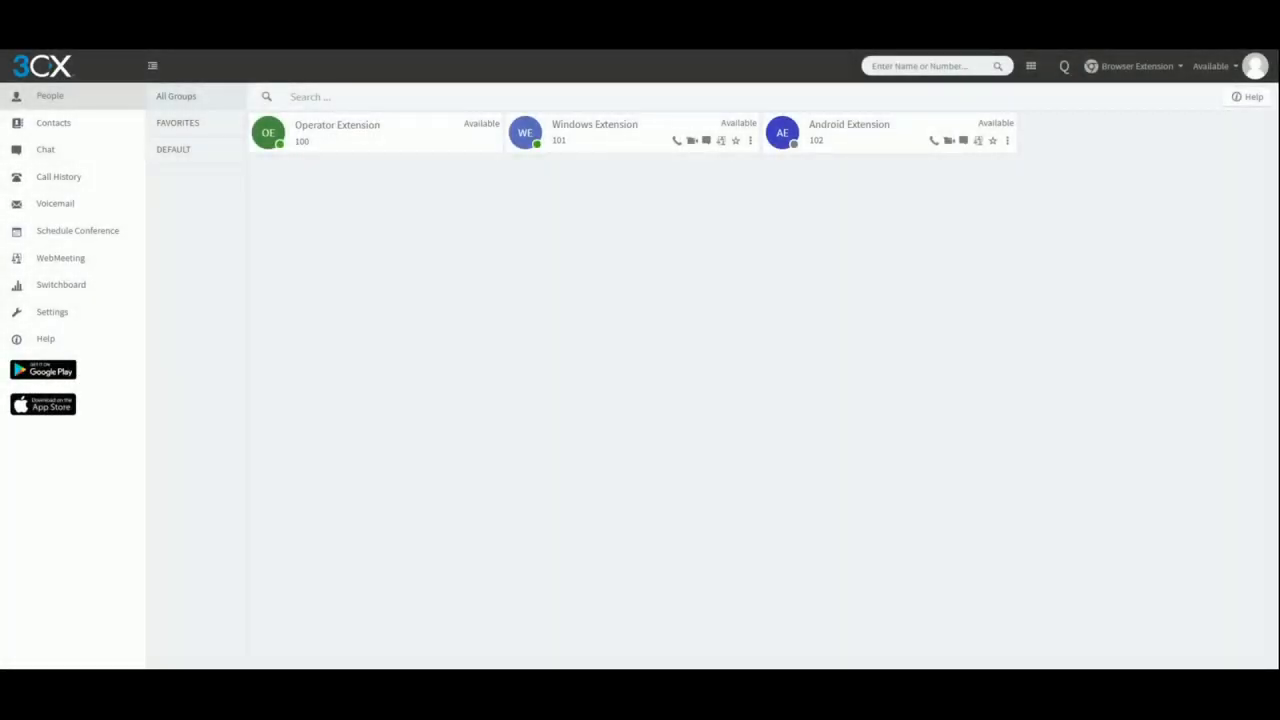
Start scheduling a new conference and open the settings of its Webinar (Classroom) WebMeeting profile
click(77, 230)
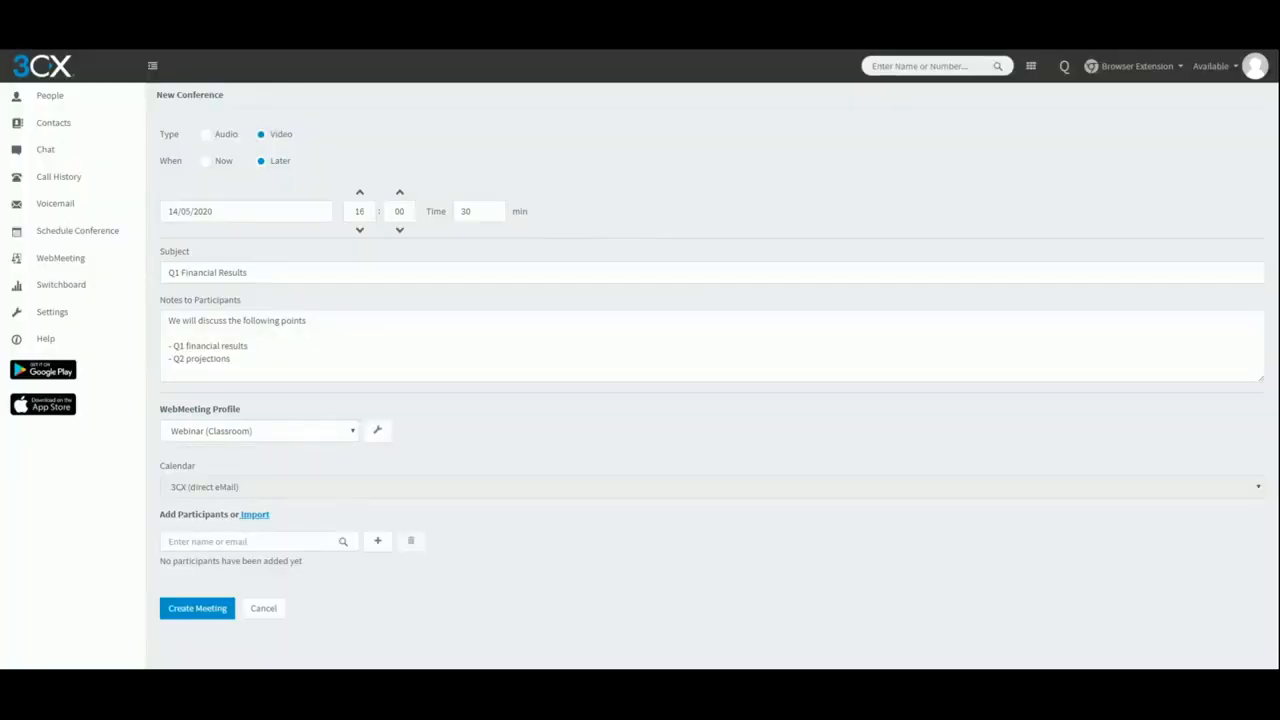
click(377, 430)
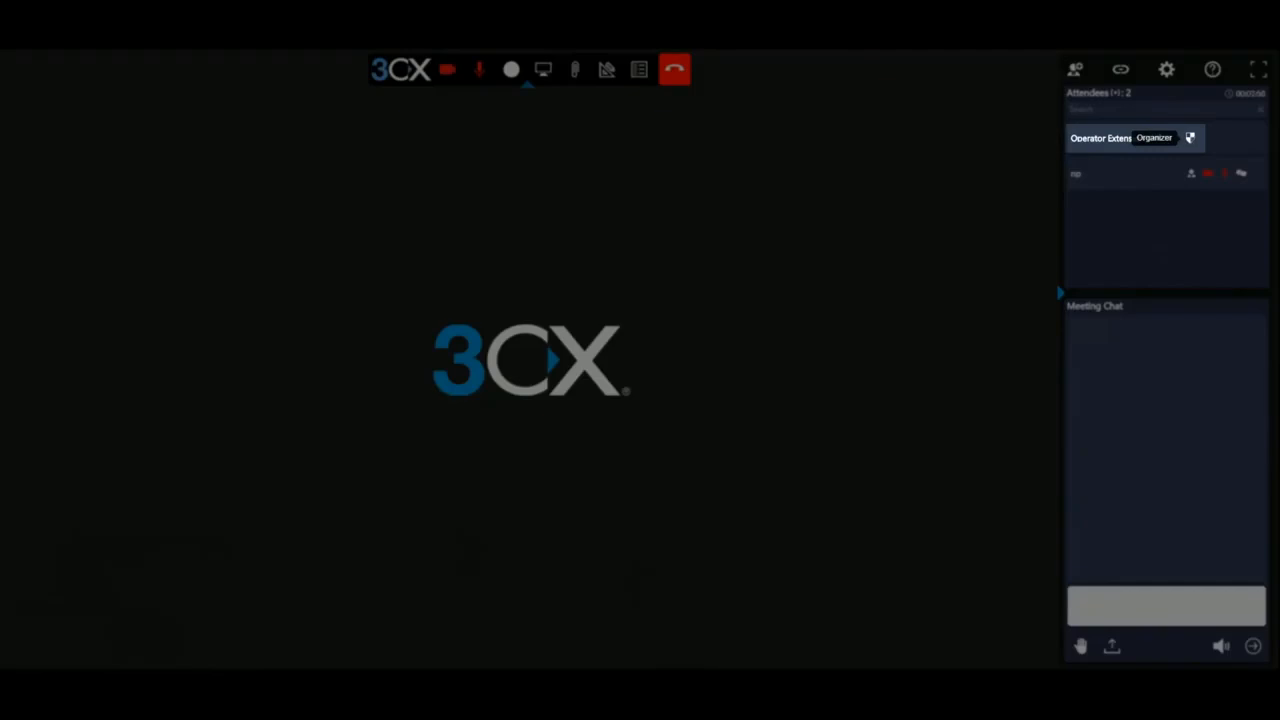
Make the other attendee a Presenter, and return them to the Participant role
click(1190, 175)
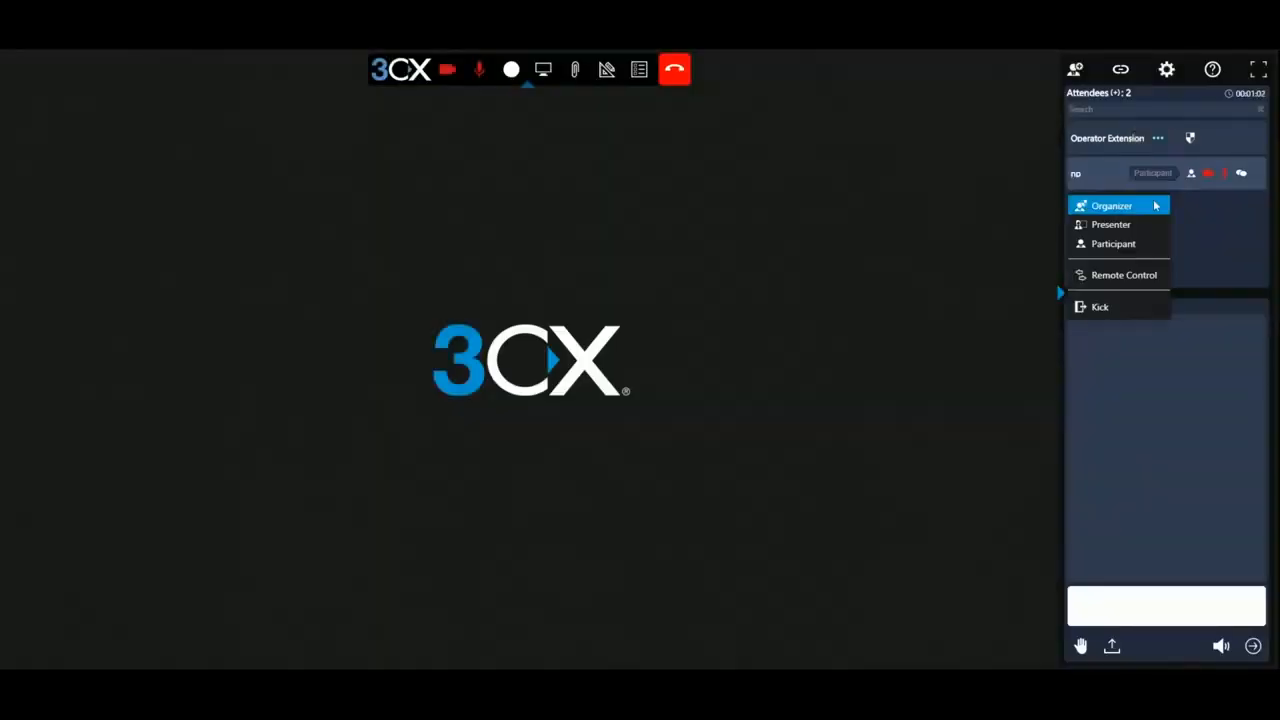
click(1113, 224)
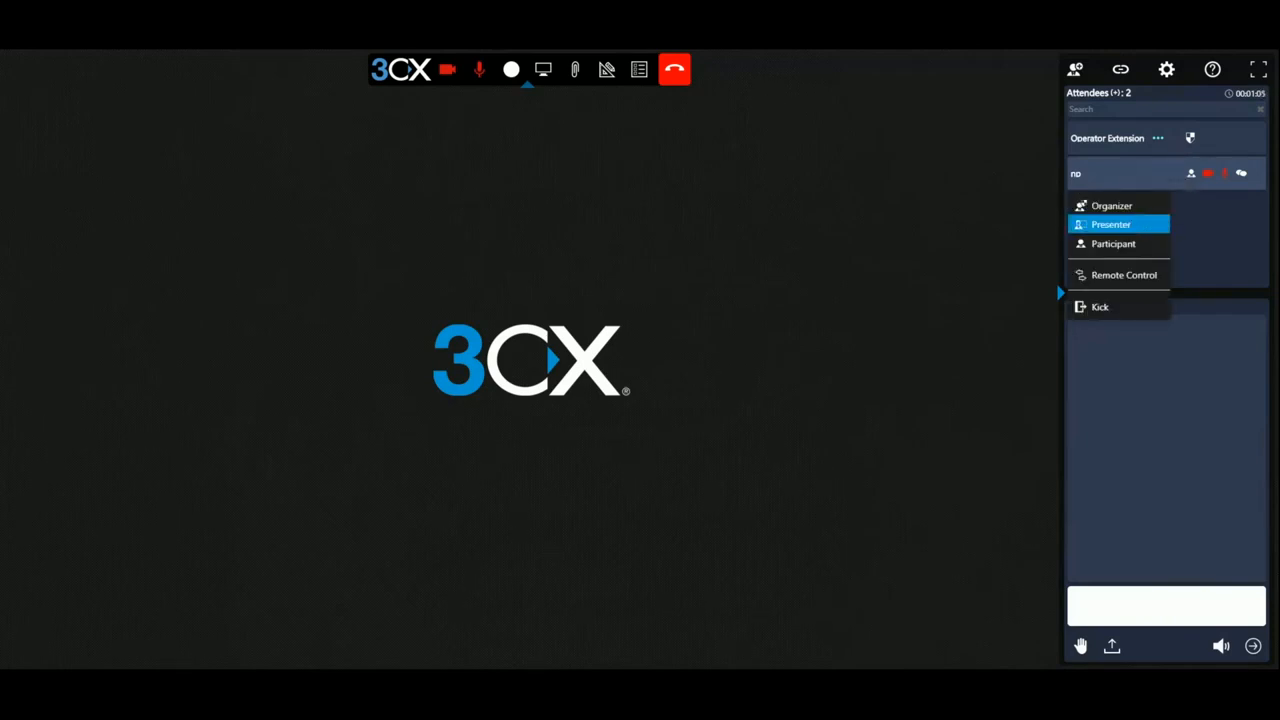
click(1130, 222)
click(1190, 174)
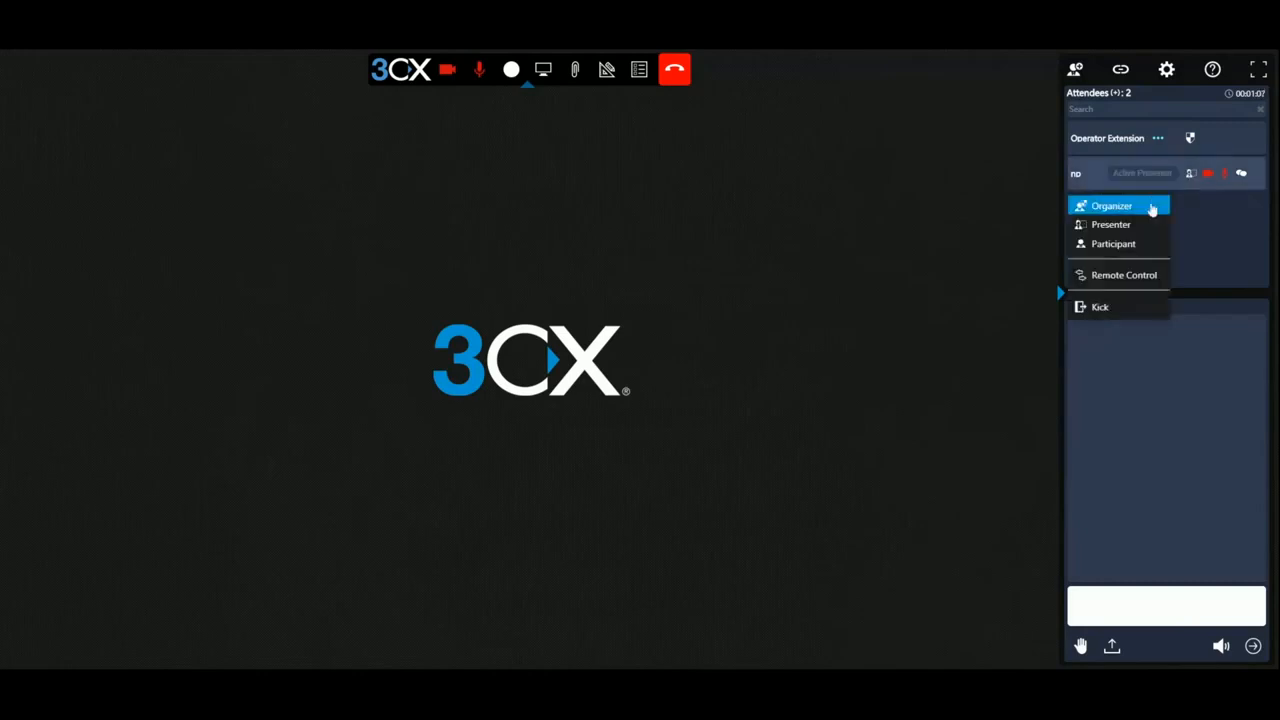
click(1123, 246)
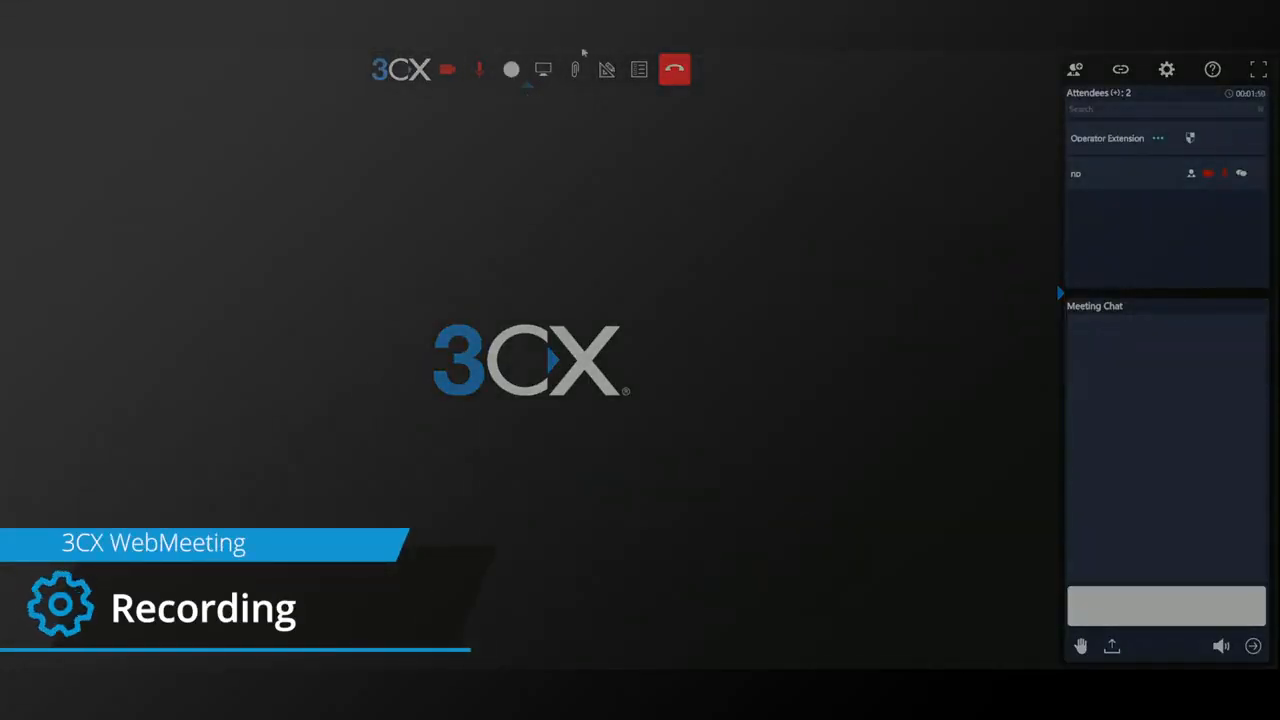
Start recording the meeting and share the "Installing your 3CX PBX" document with the attendees
click(511, 69)
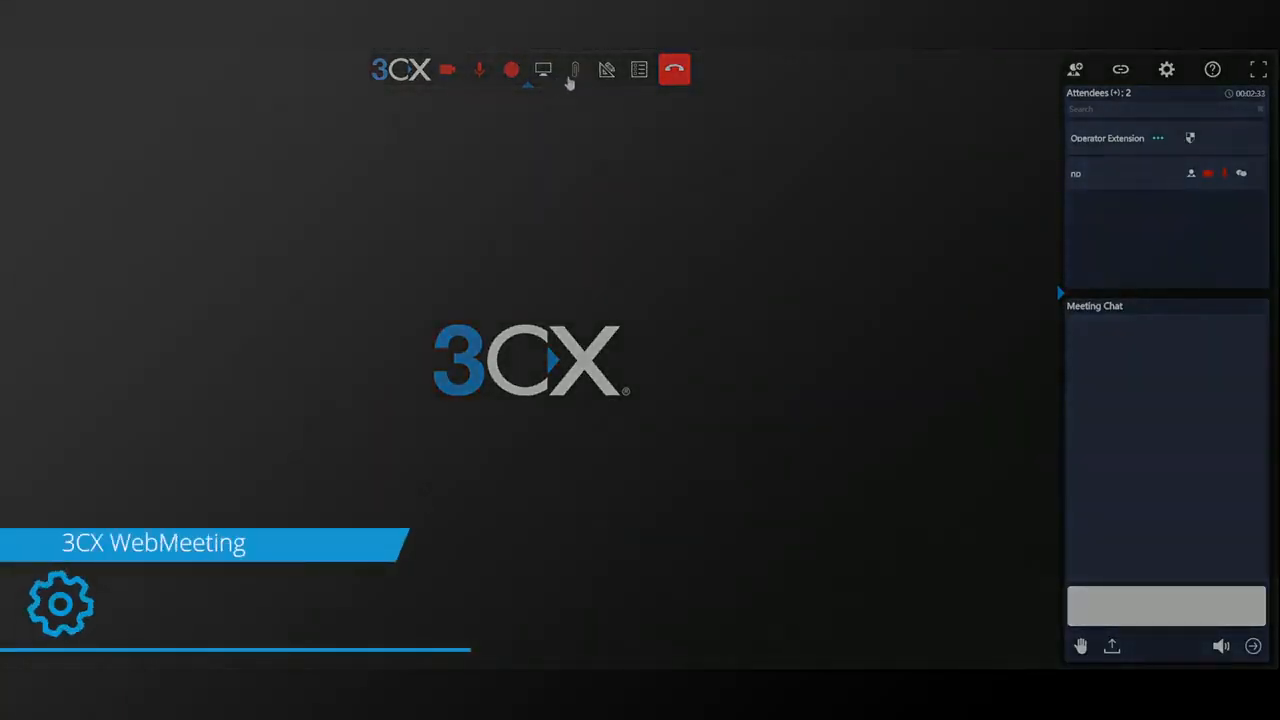
click(572, 72)
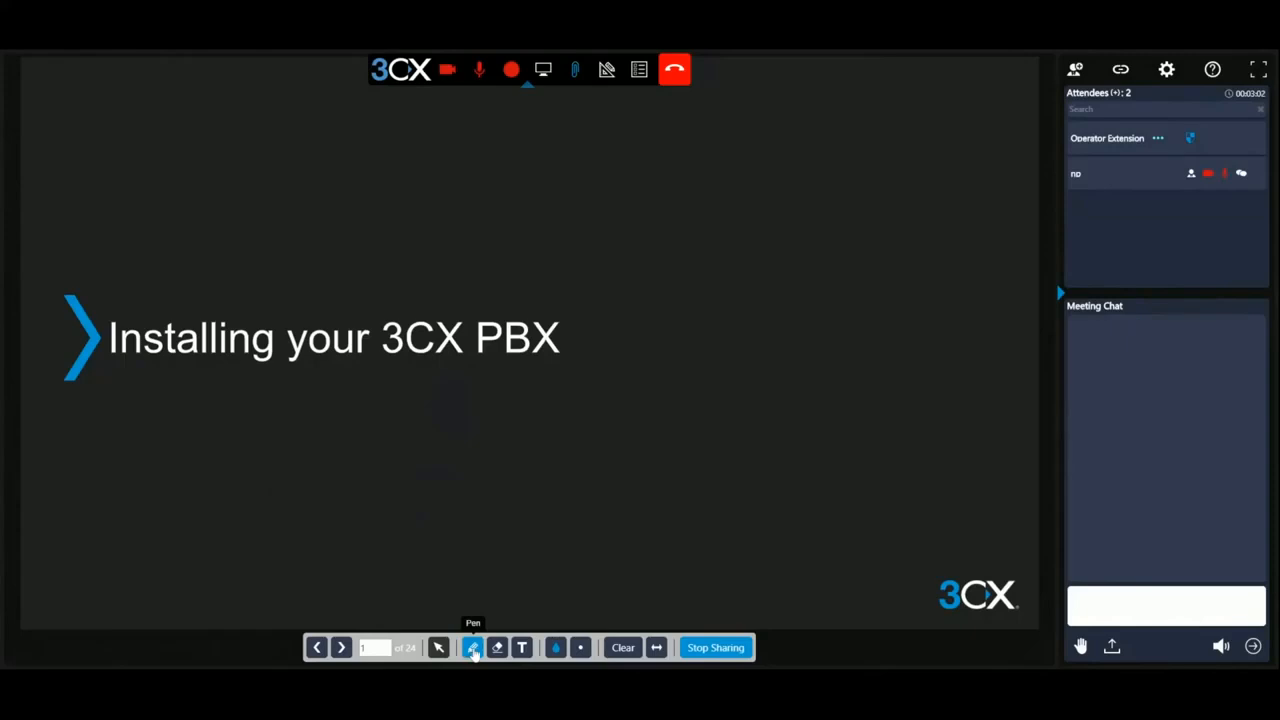
Underline the word "Installing" in the slide title with the Pen, and place a new text annotation above the title
click(474, 650)
drag(113, 362, 271, 364)
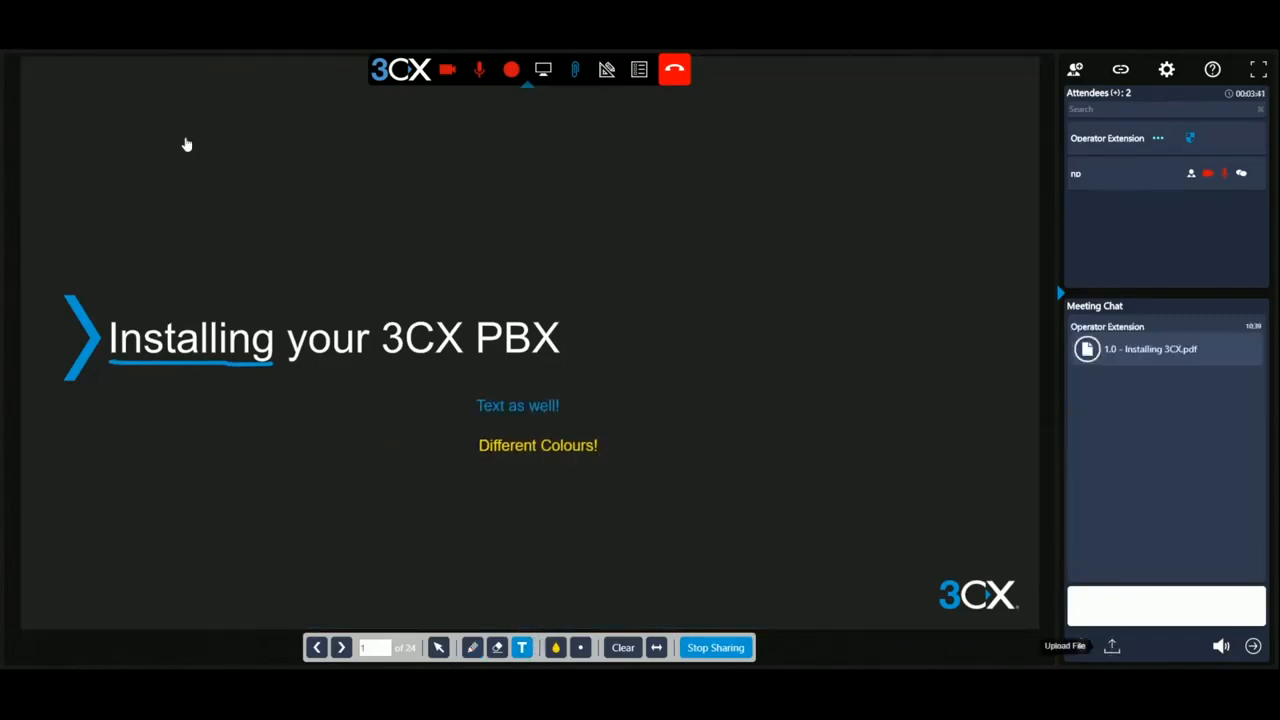
click(183, 143)
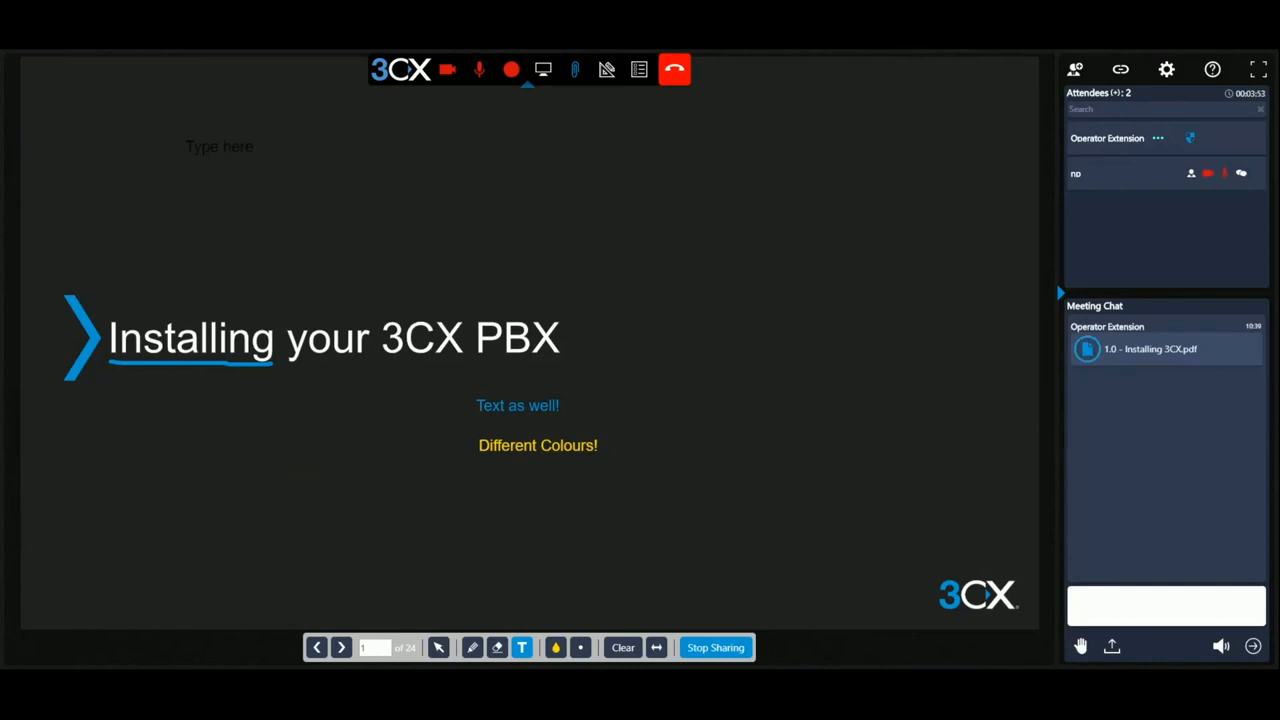
Open a new whiteboard from the dotted template, and start screen sharing
click(606, 69)
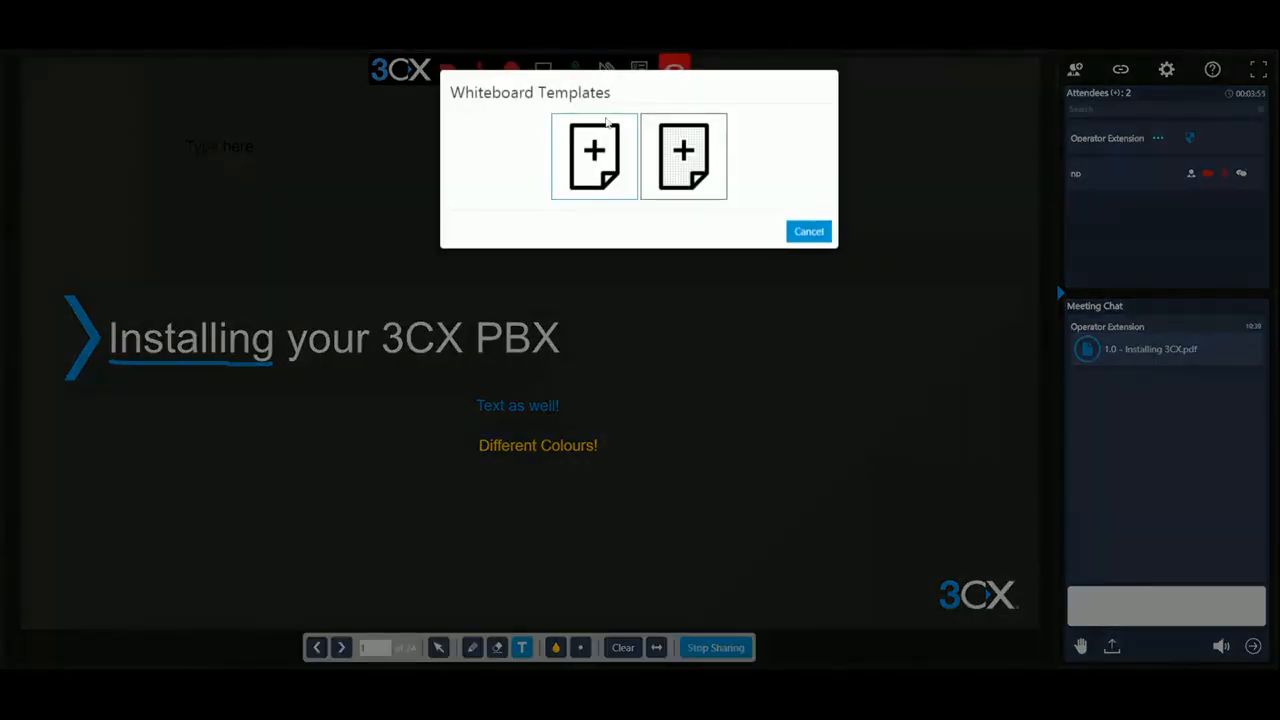
click(678, 165)
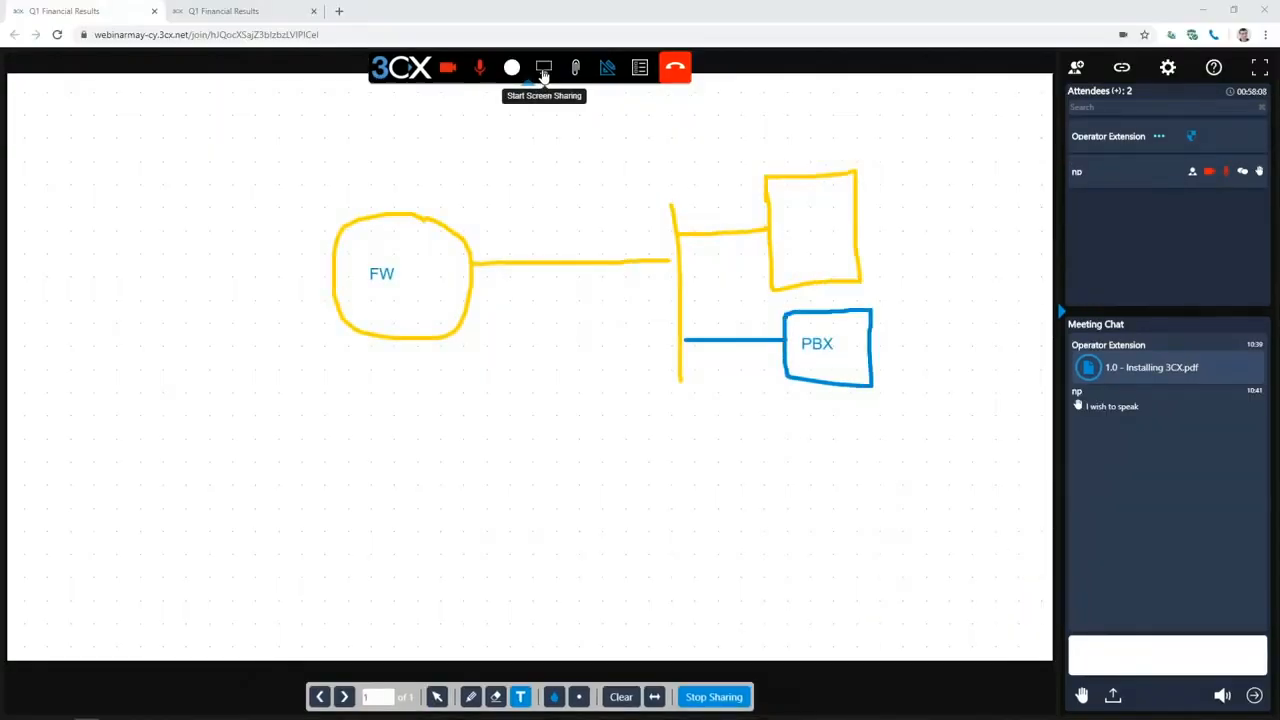
click(544, 72)
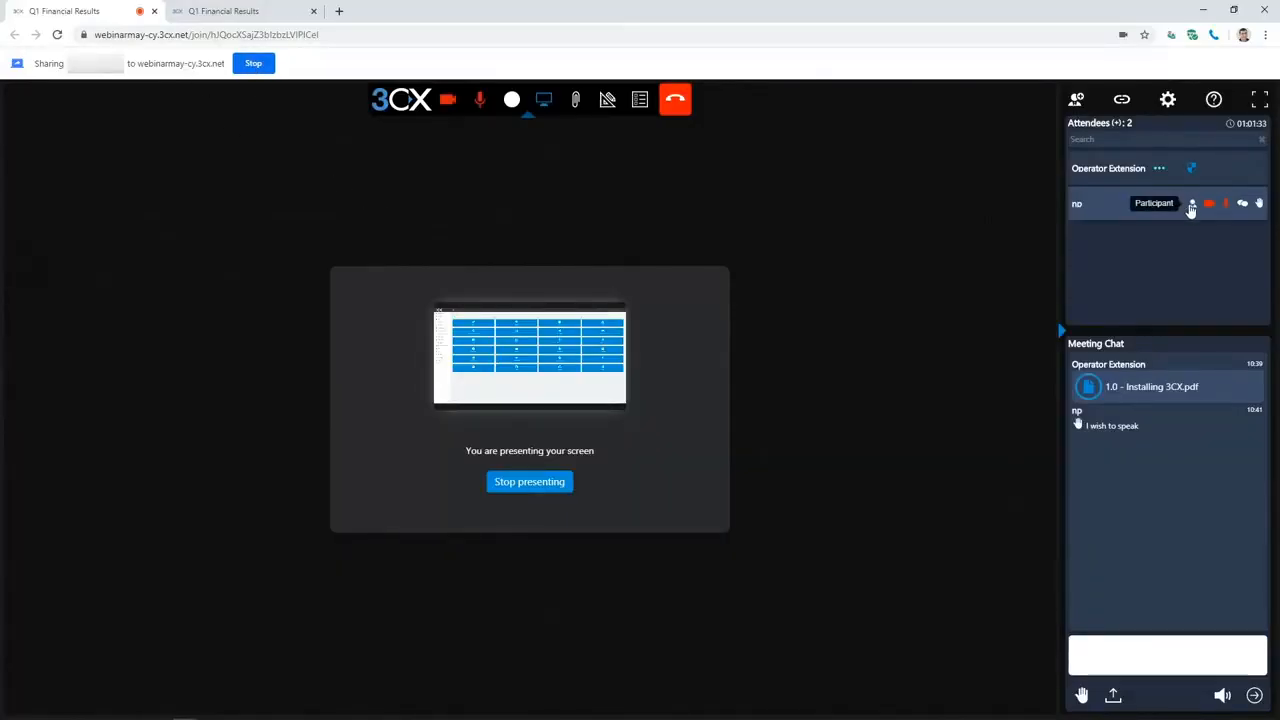
During the screen share, assign the Presenter role to the other attendee and set it back to Participant
click(1191, 205)
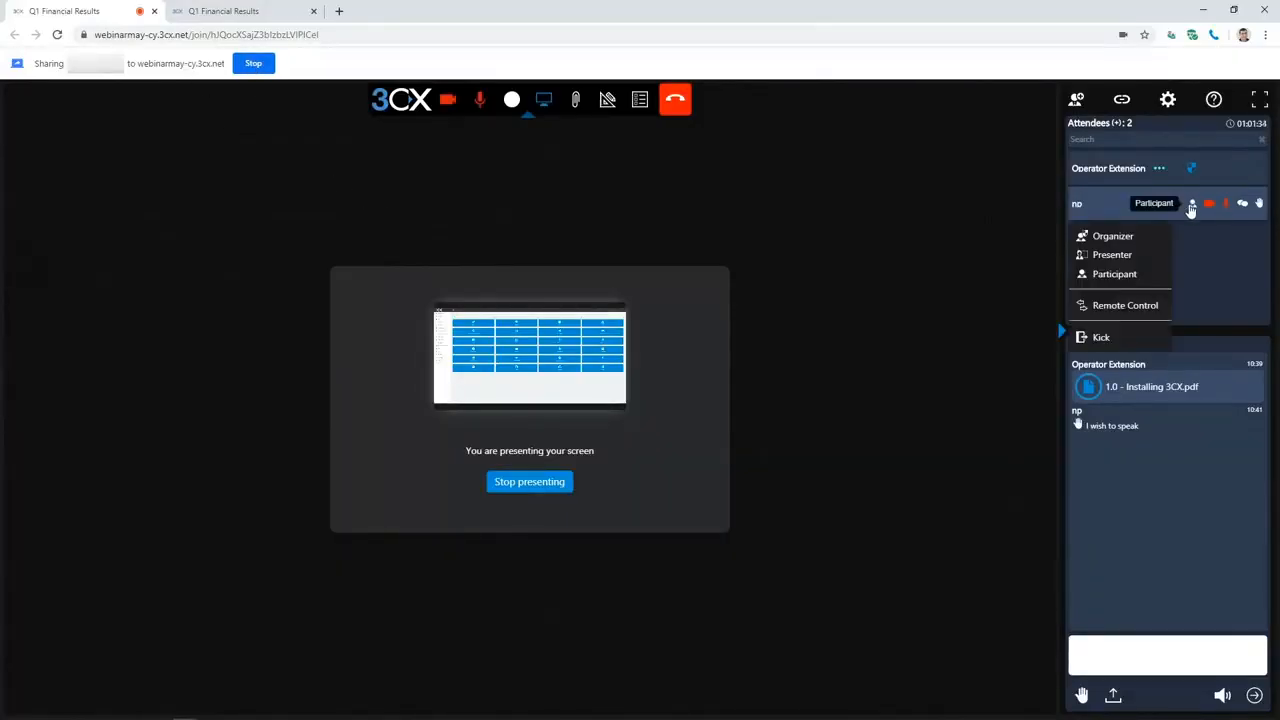
click(1108, 256)
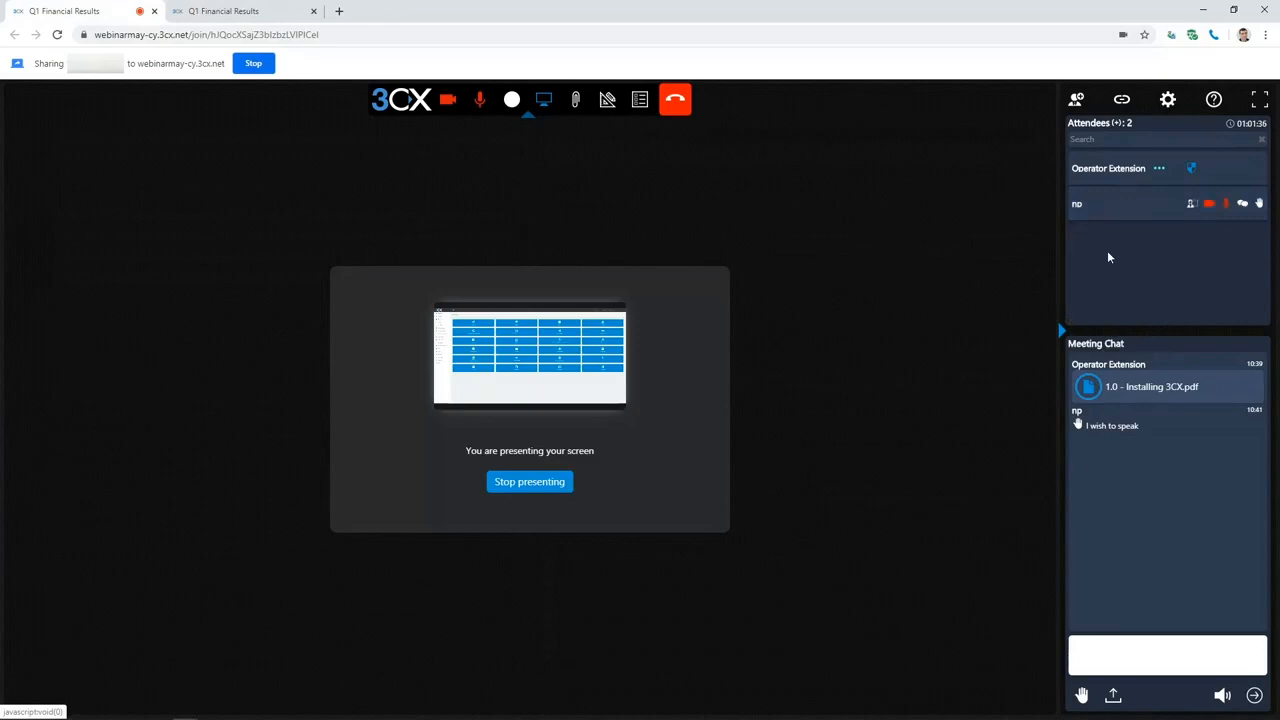
click(1192, 205)
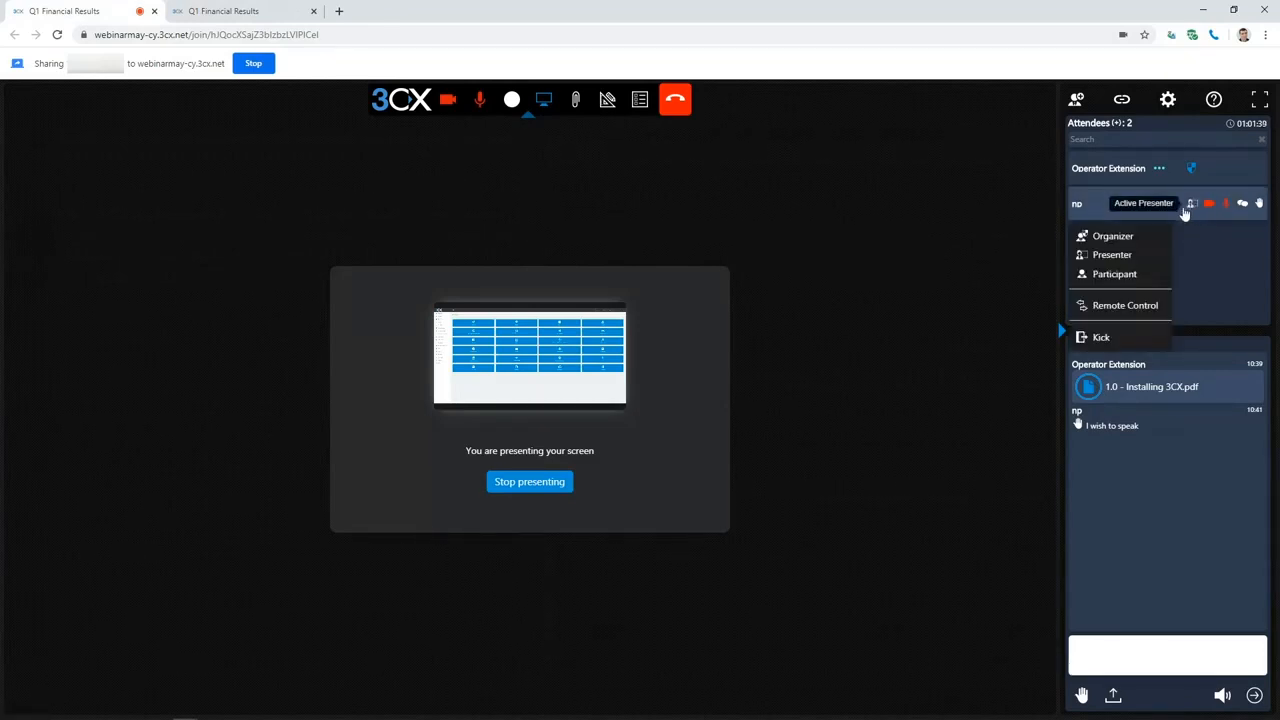
click(1104, 276)
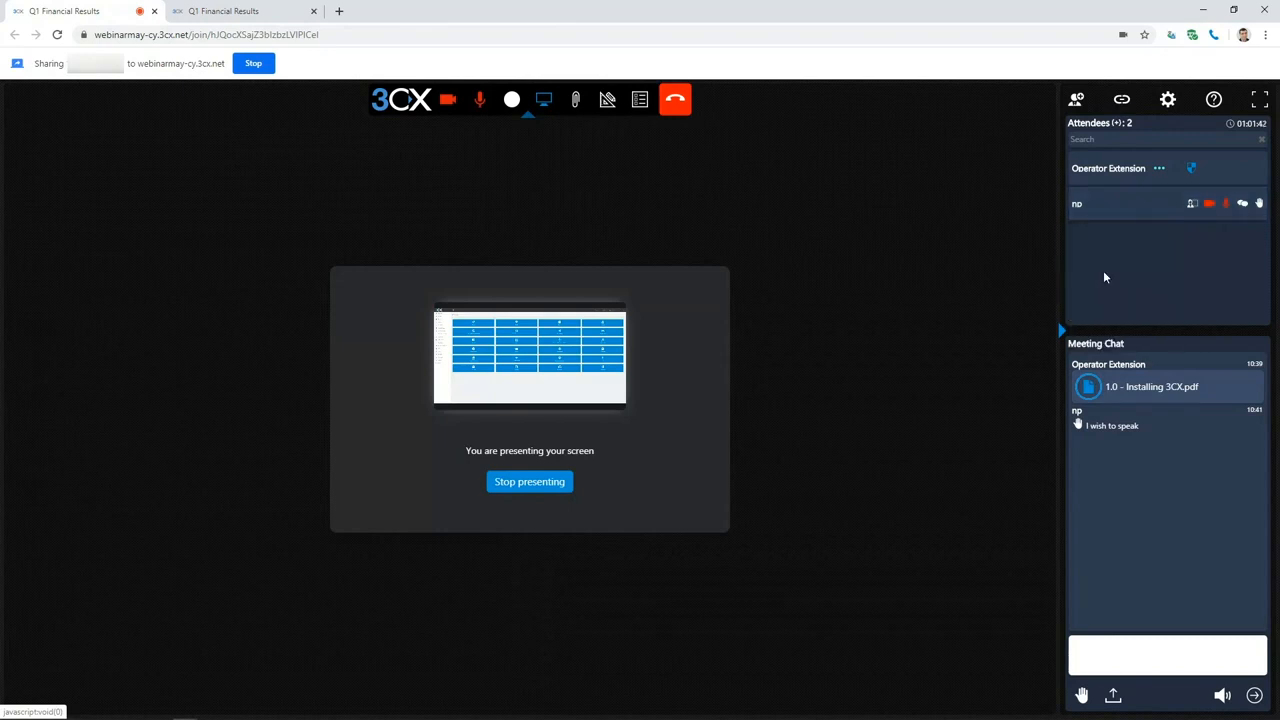
Try to toggle the other attendee's microphone, and switch to that attendee's meeting tab
click(1226, 204)
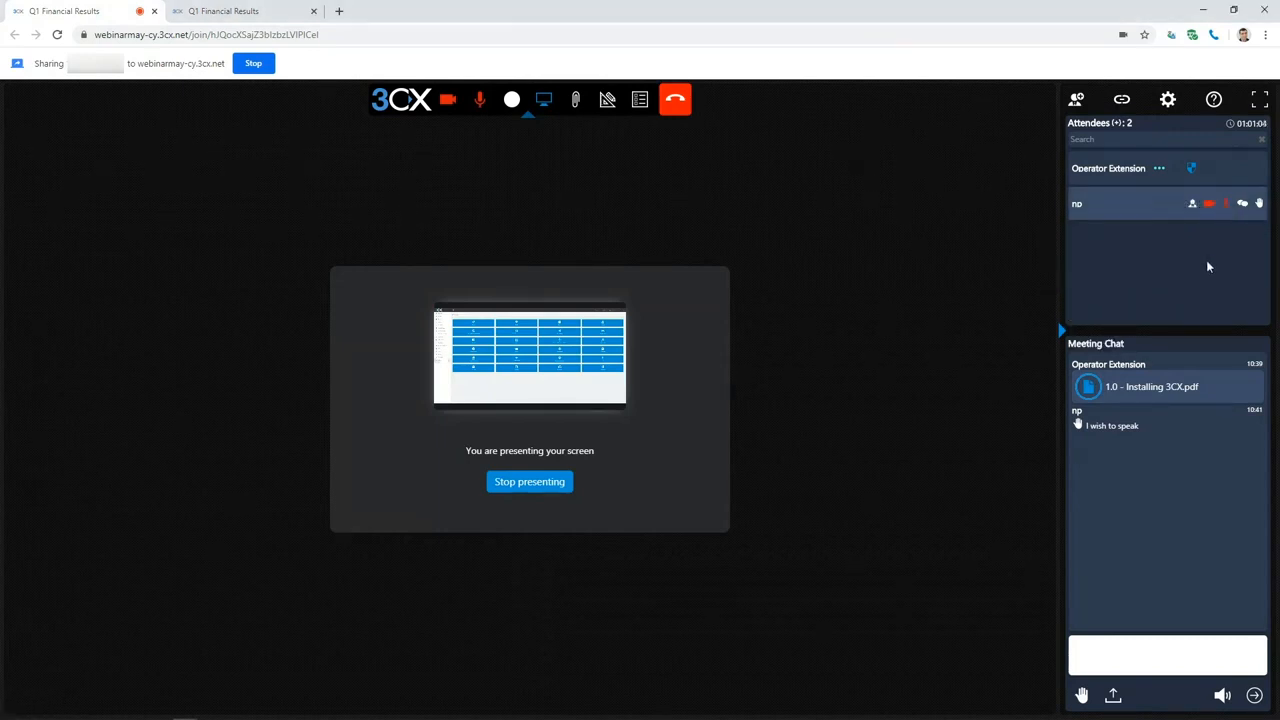
key(ctrl+Tab)
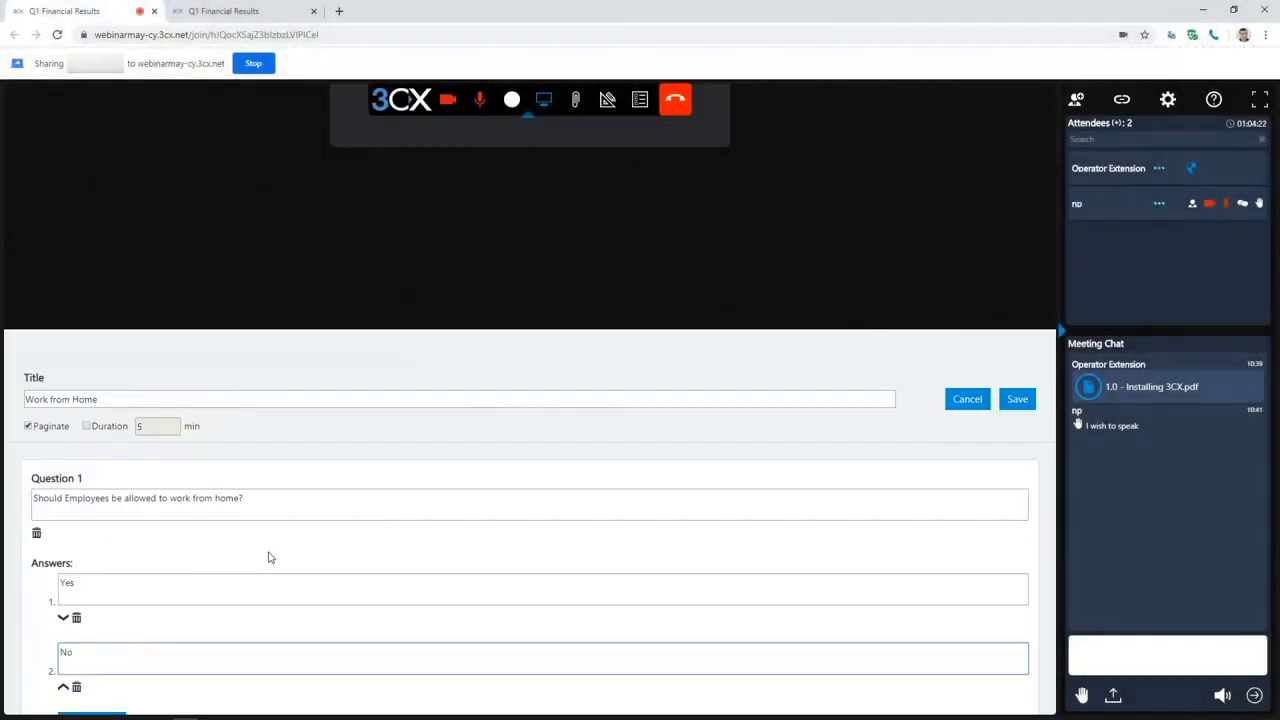
Save the "Work from Home" poll and share it with the meeting attendees
click(1017, 400)
click(500, 149)
click(810, 321)
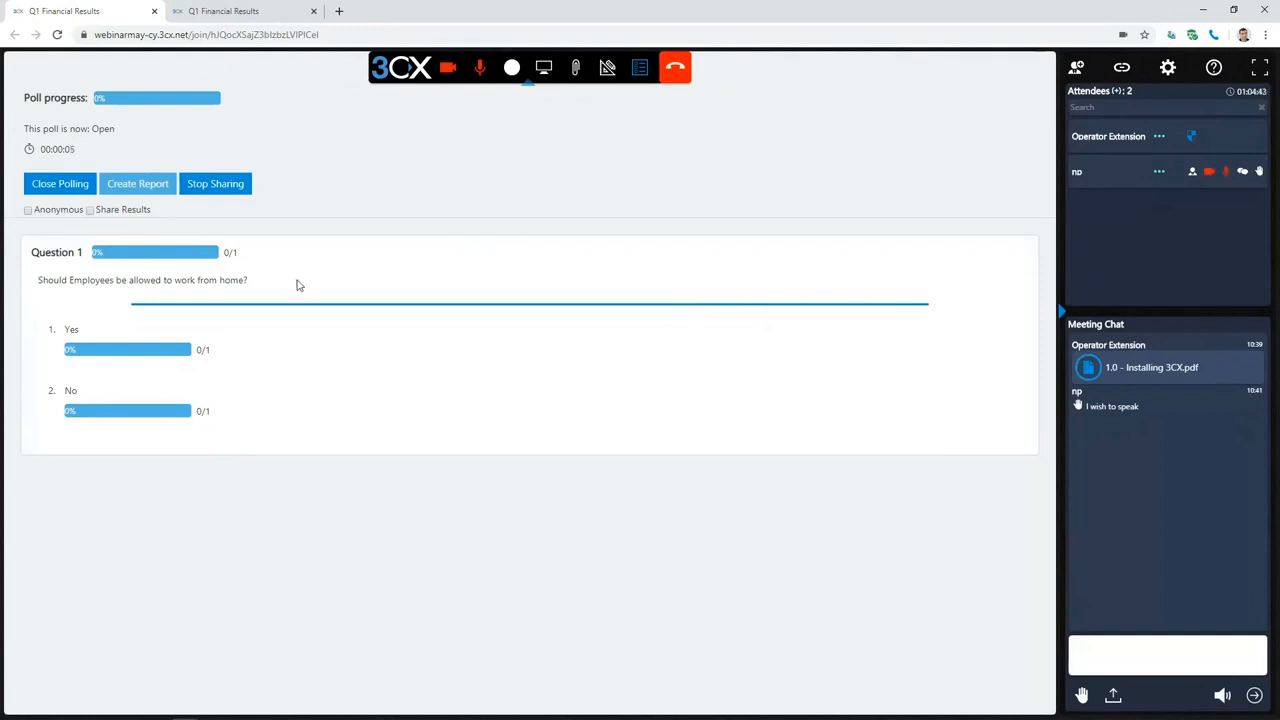
In the attendee's meeting tab, answer Yes to the poll question about working from home
click(258, 10)
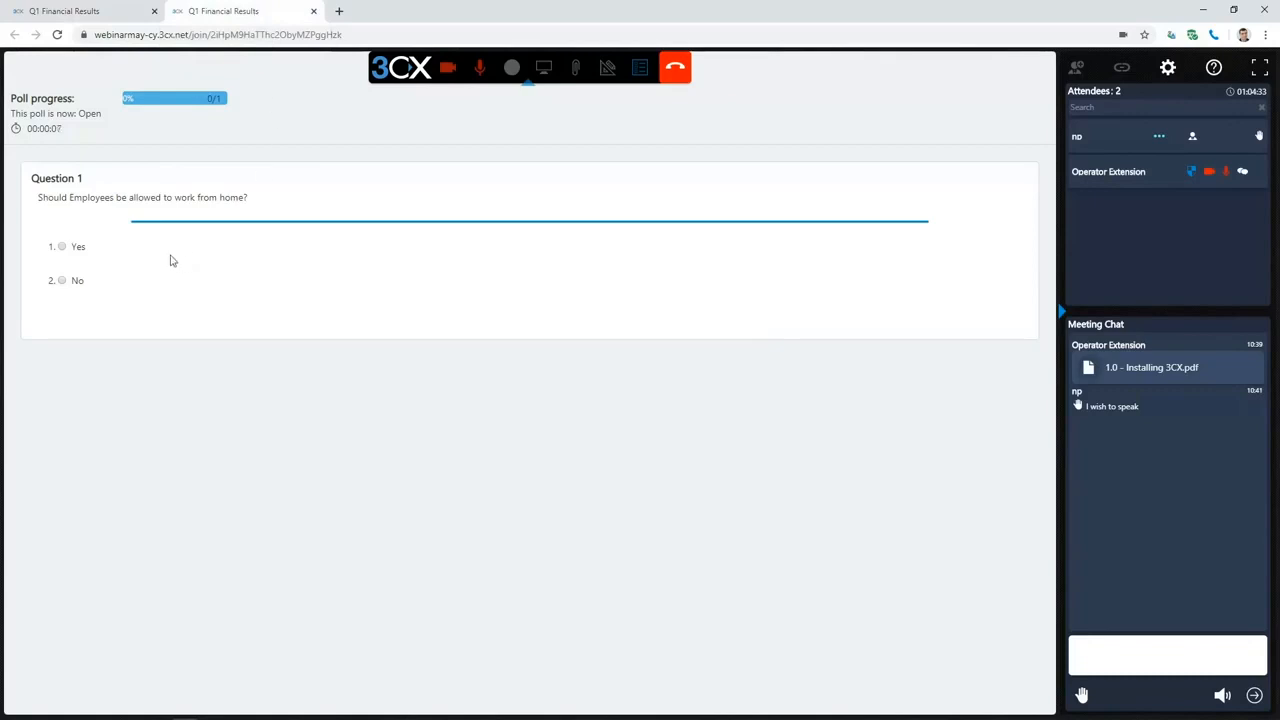
click(62, 248)
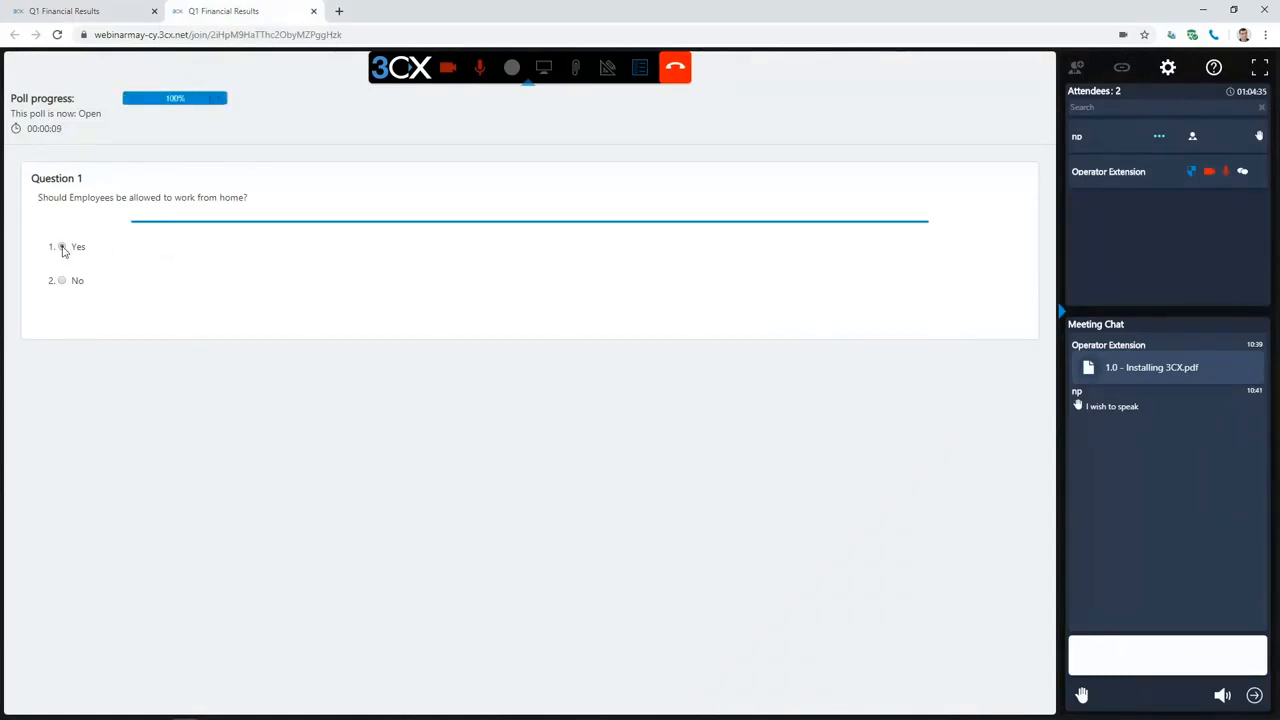
Back in the organizer's meeting tab, close the poll with Share Results enabled and create its report
key(ctrl+shift+Tab)
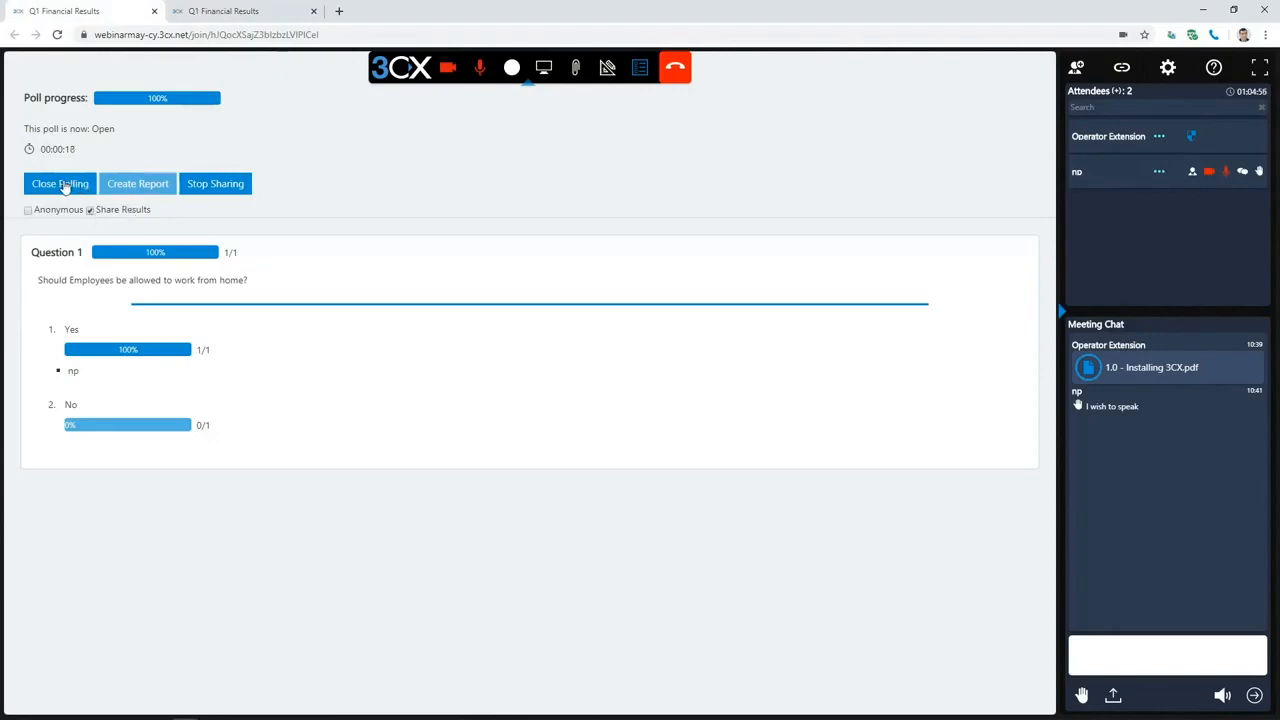
click(62, 186)
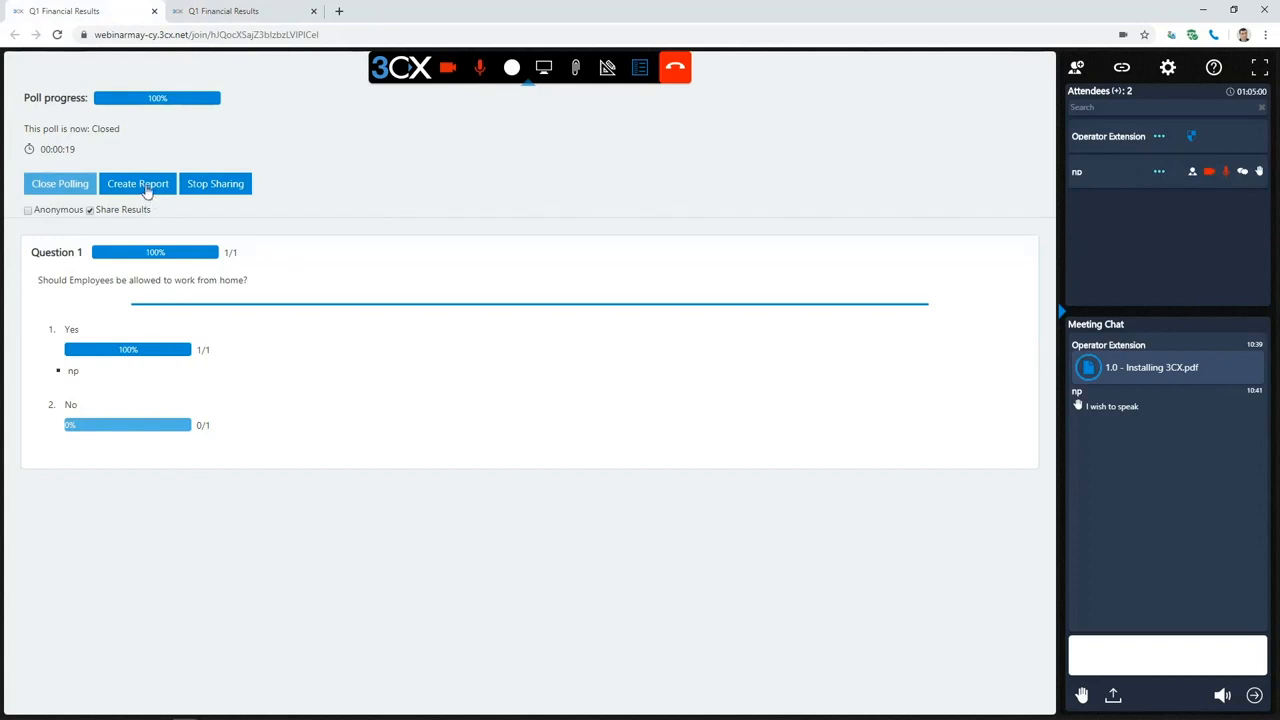
click(145, 189)
In the attendee's meeting tab, open the shared poll report, and run the Remote Control application
key(ctrl+Tab)
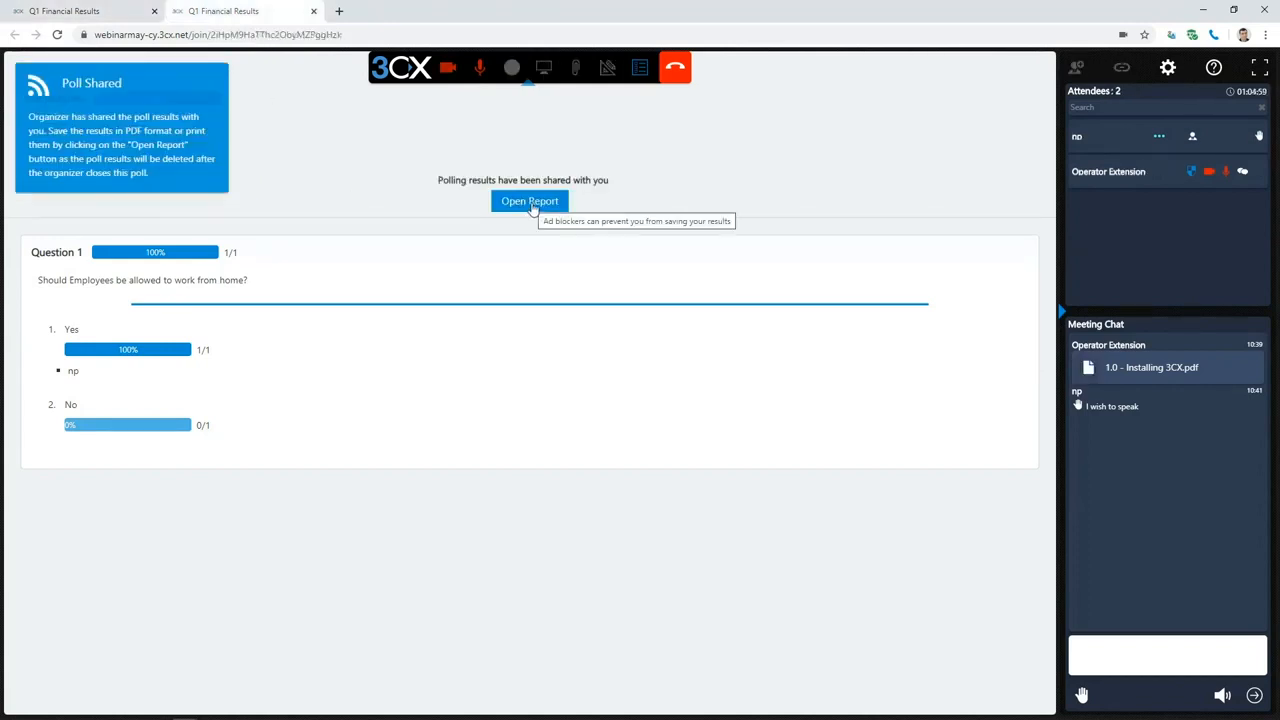
click(530, 203)
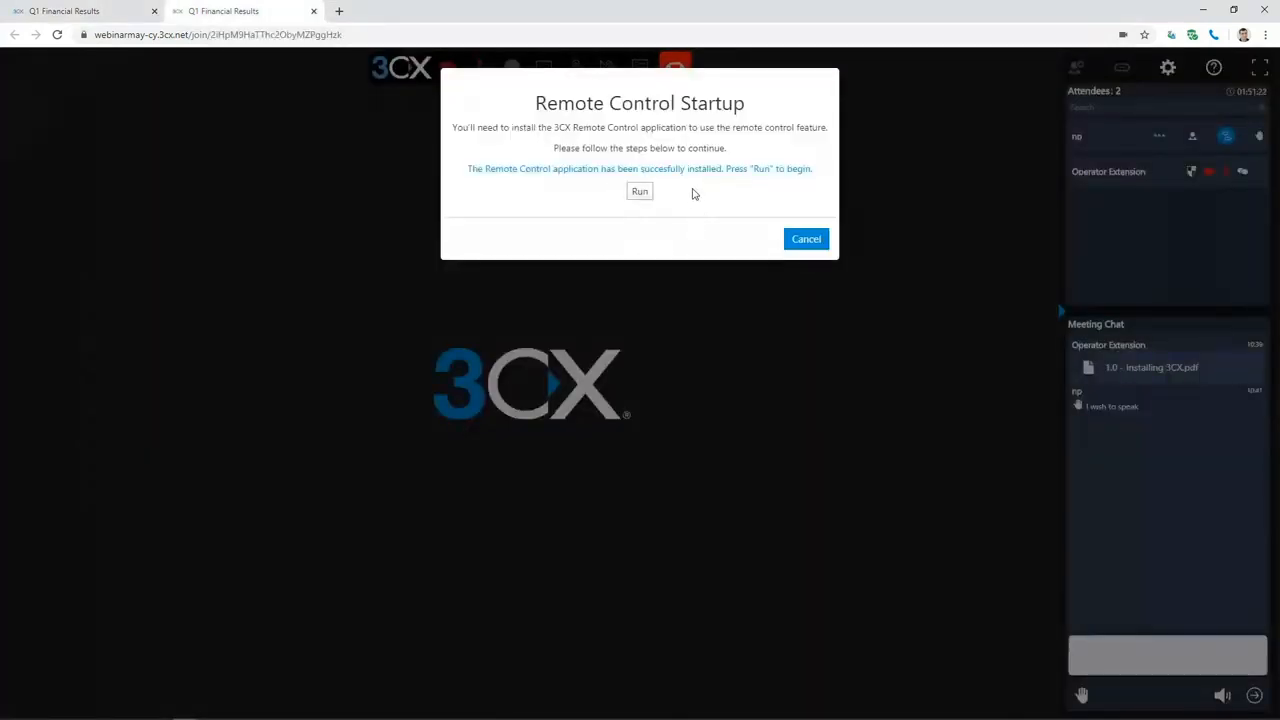
click(639, 193)
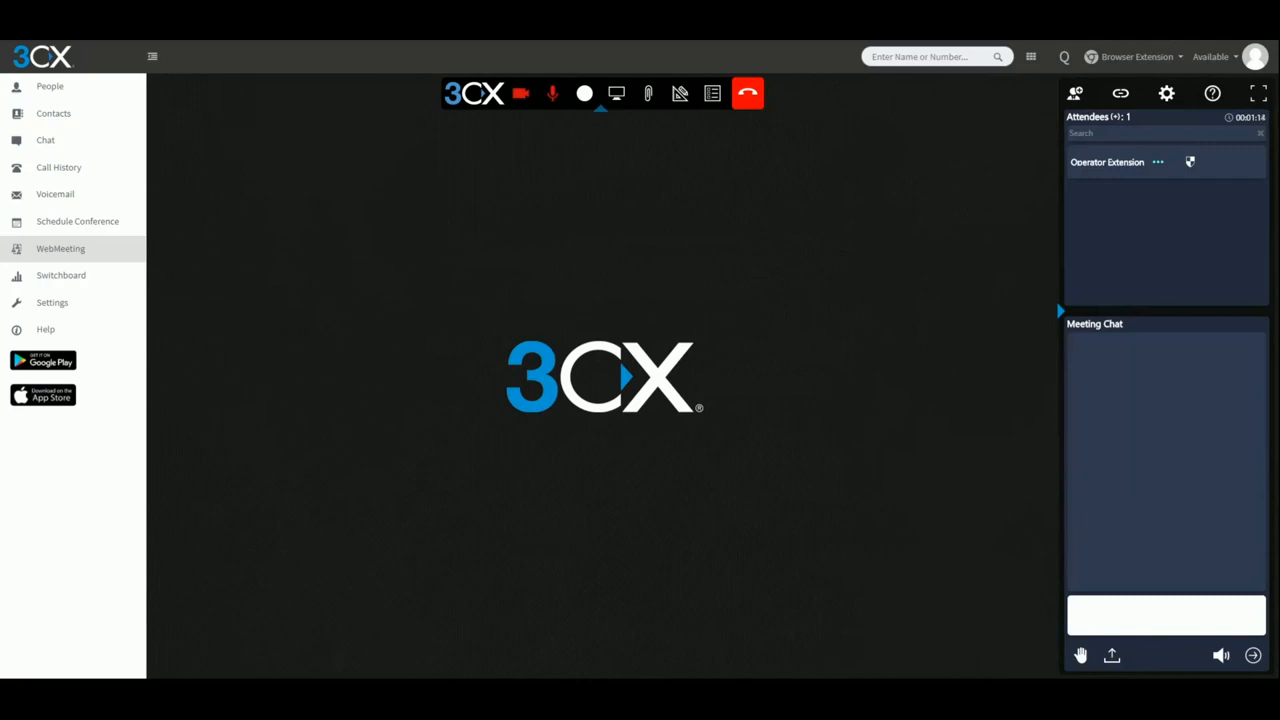
Get the meeting link of the new WebMeeting and open the dialog for inviting participants
click(1121, 94)
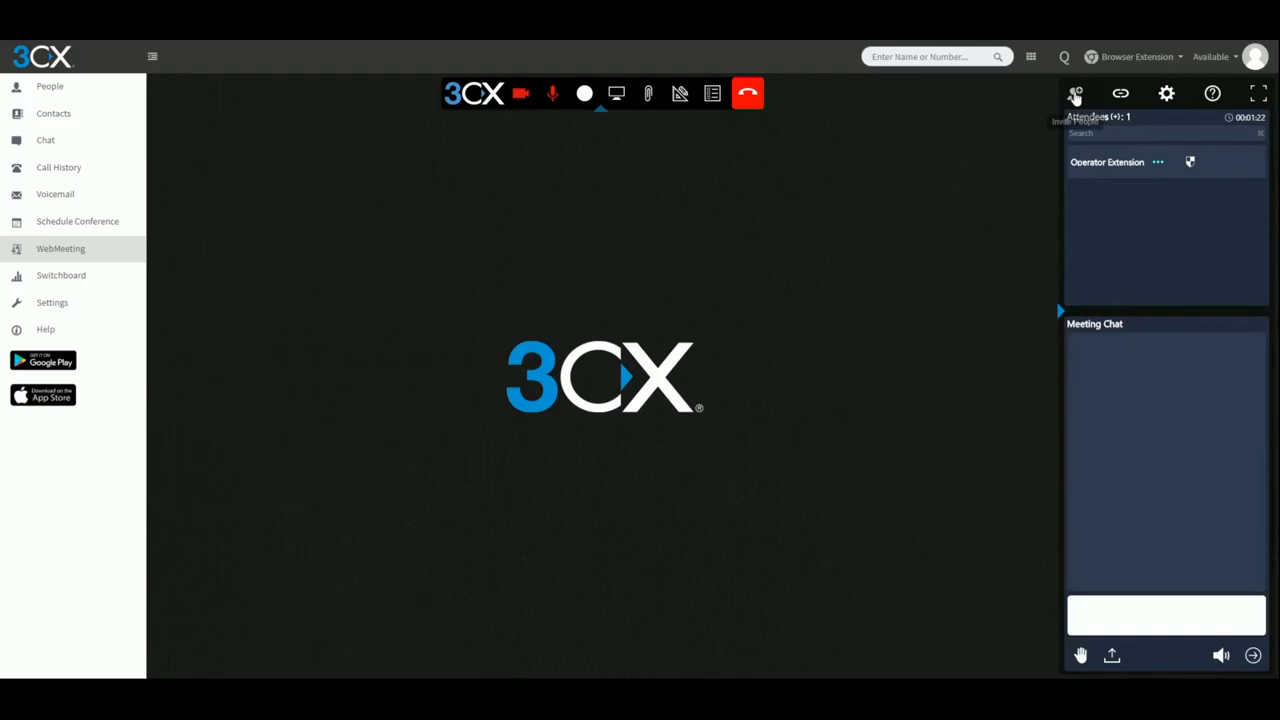
click(1074, 94)
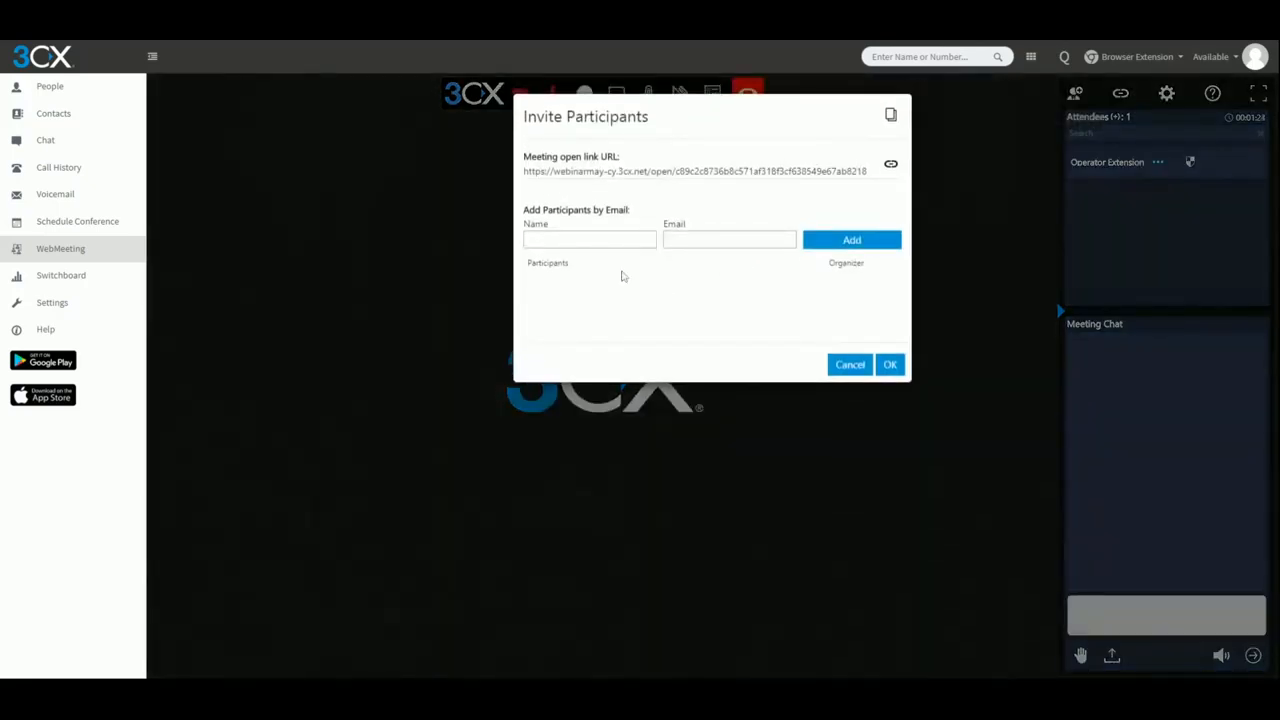